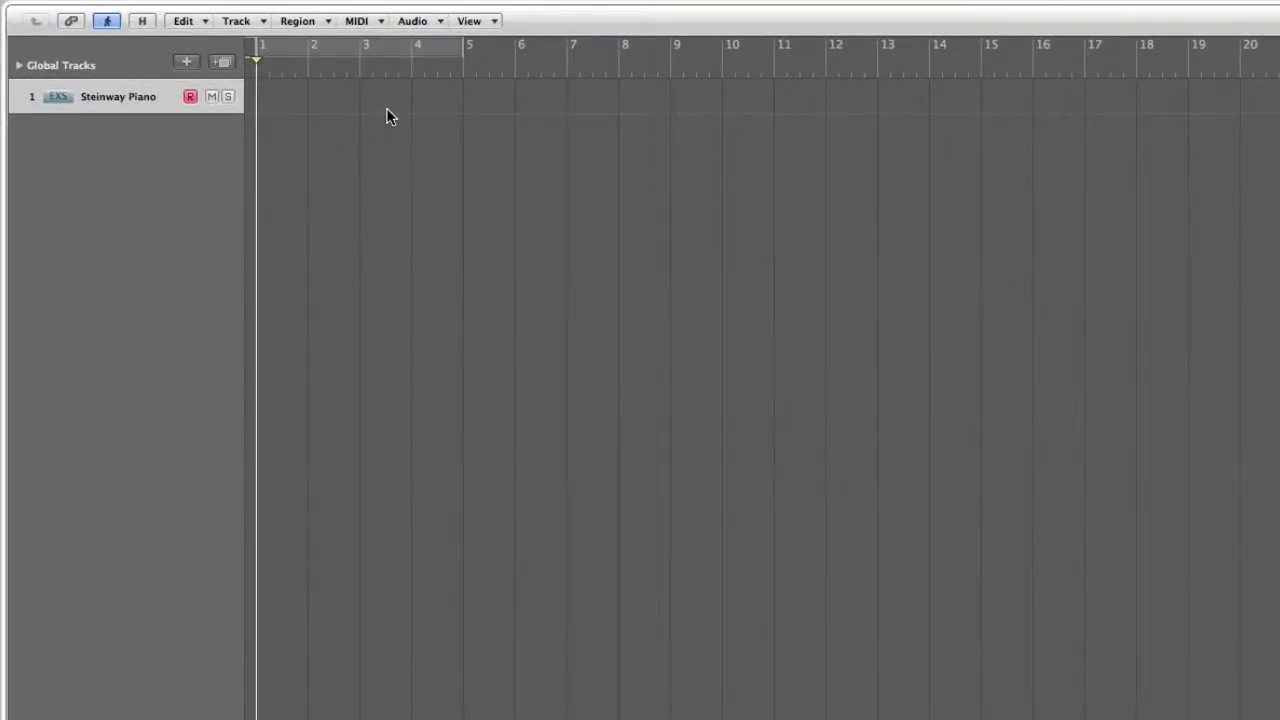
- Draw an empty MIDI region at bar 3 on the Steinway Piano track with the Pencil tool
{"action": "key", "text": "Escape"}
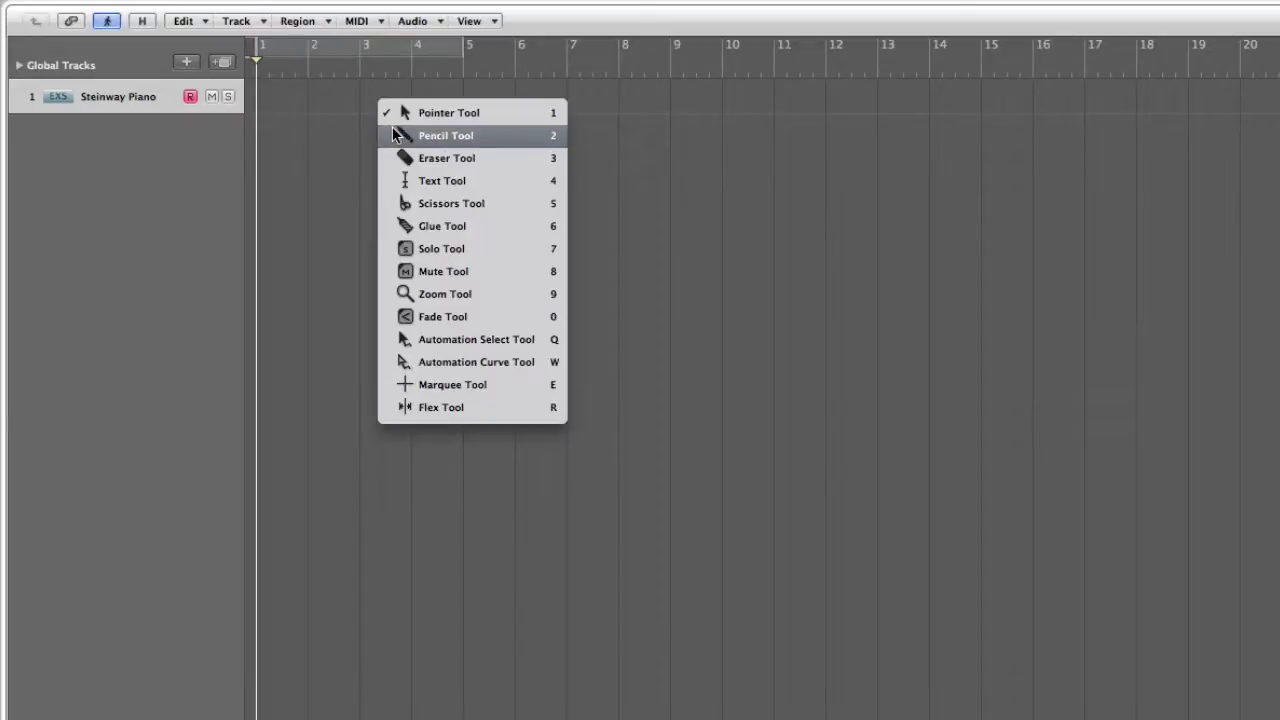
{"action": "left_click", "coordinate": [394, 132]}
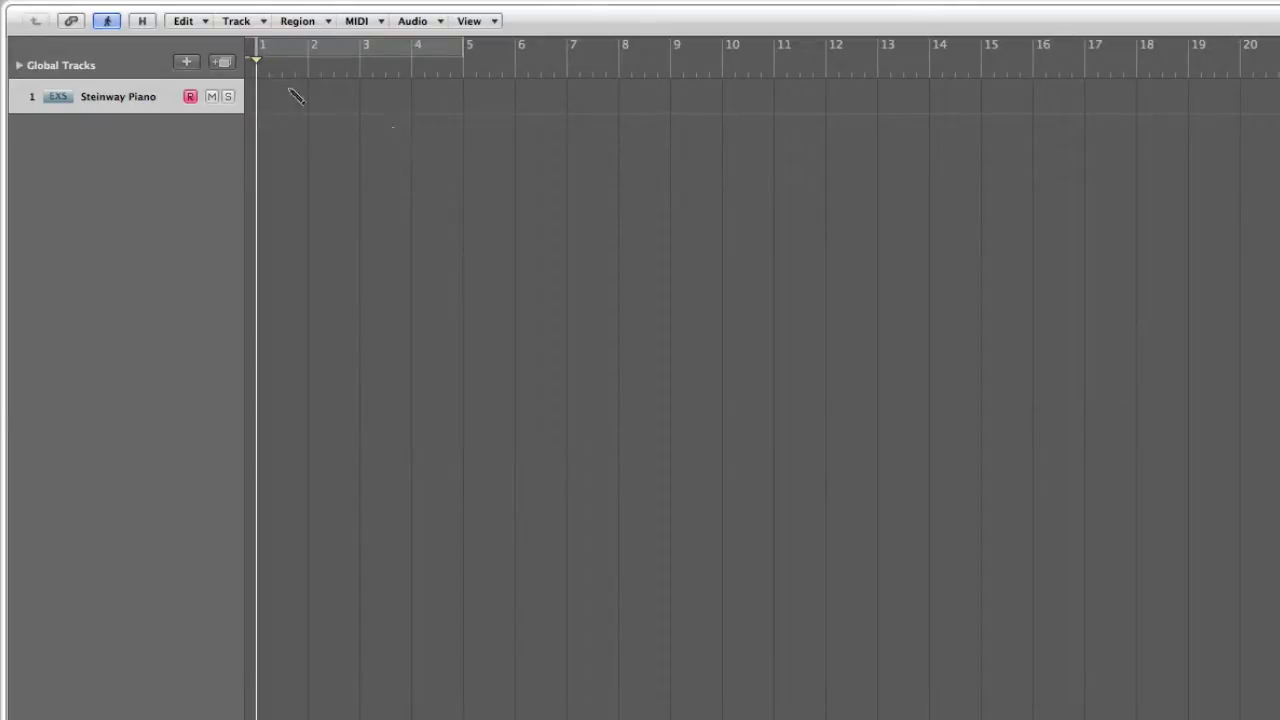
{"action": "left_click", "coordinate": [380, 98]}
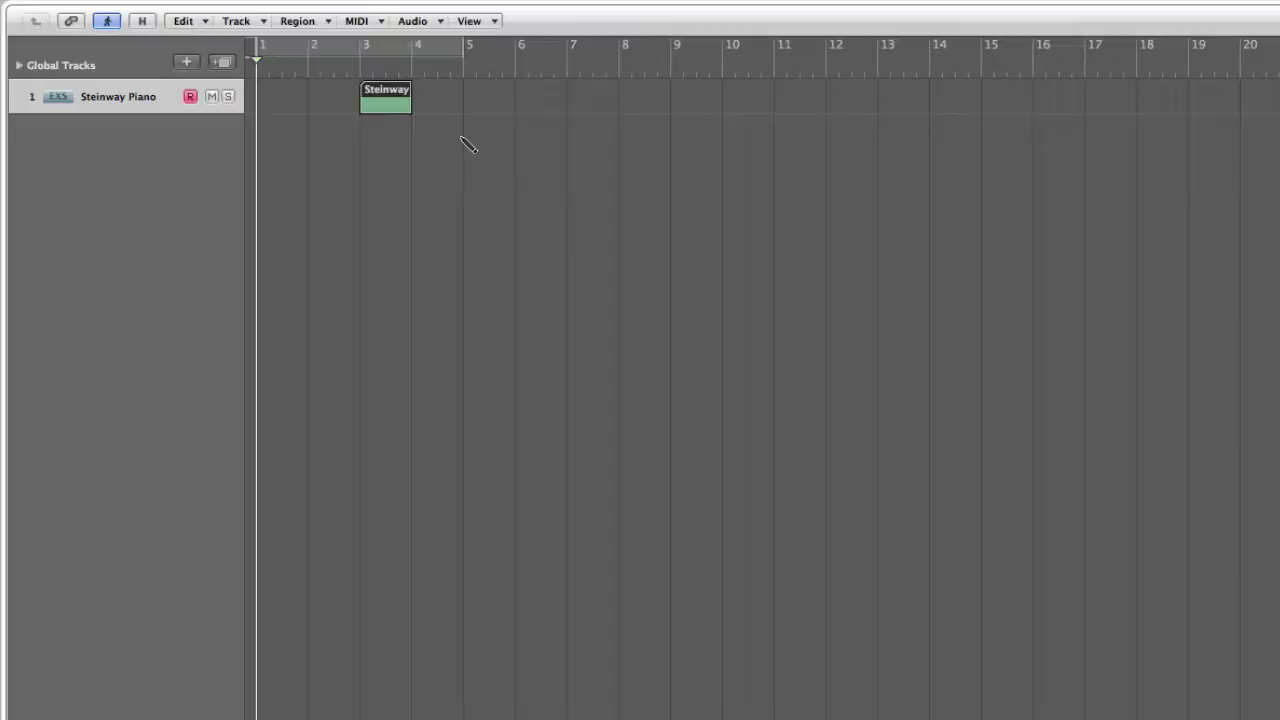
- Extend the new region to end at bar 5 using the Pointer tool, then deselect it
{"action": "key", "text": "Escape"}
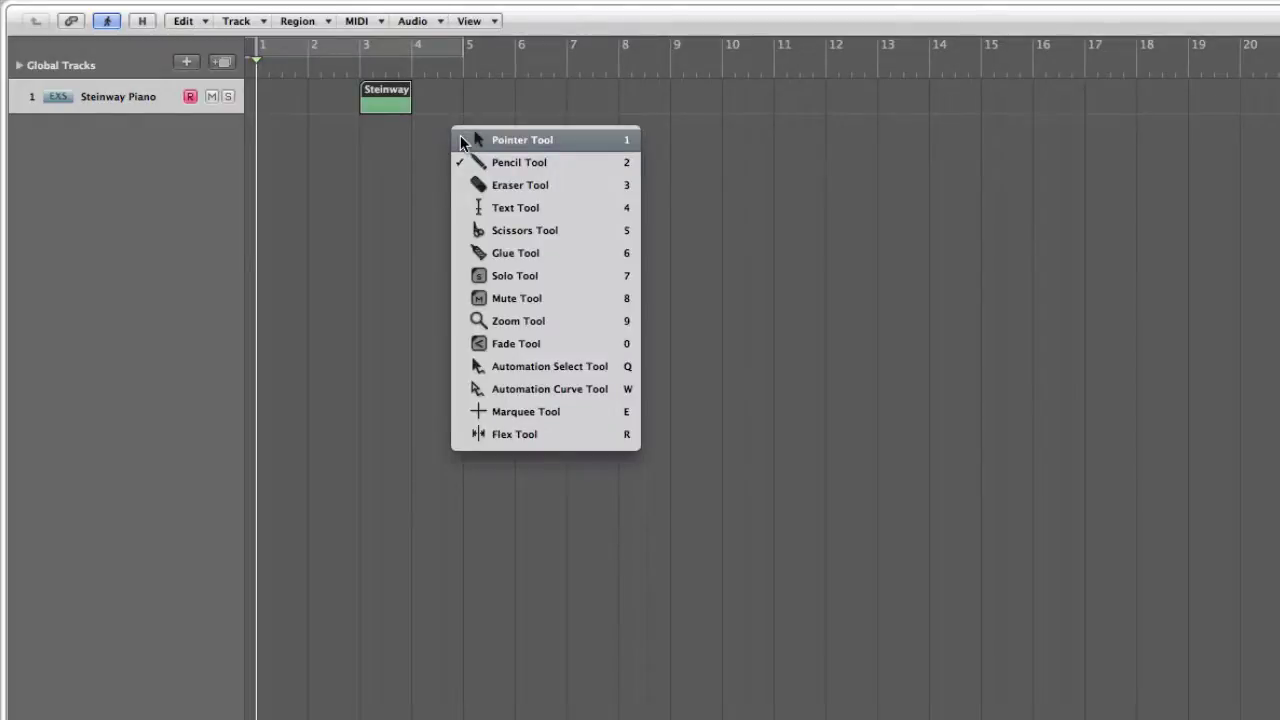
{"action": "left_click", "coordinate": [462, 141]}
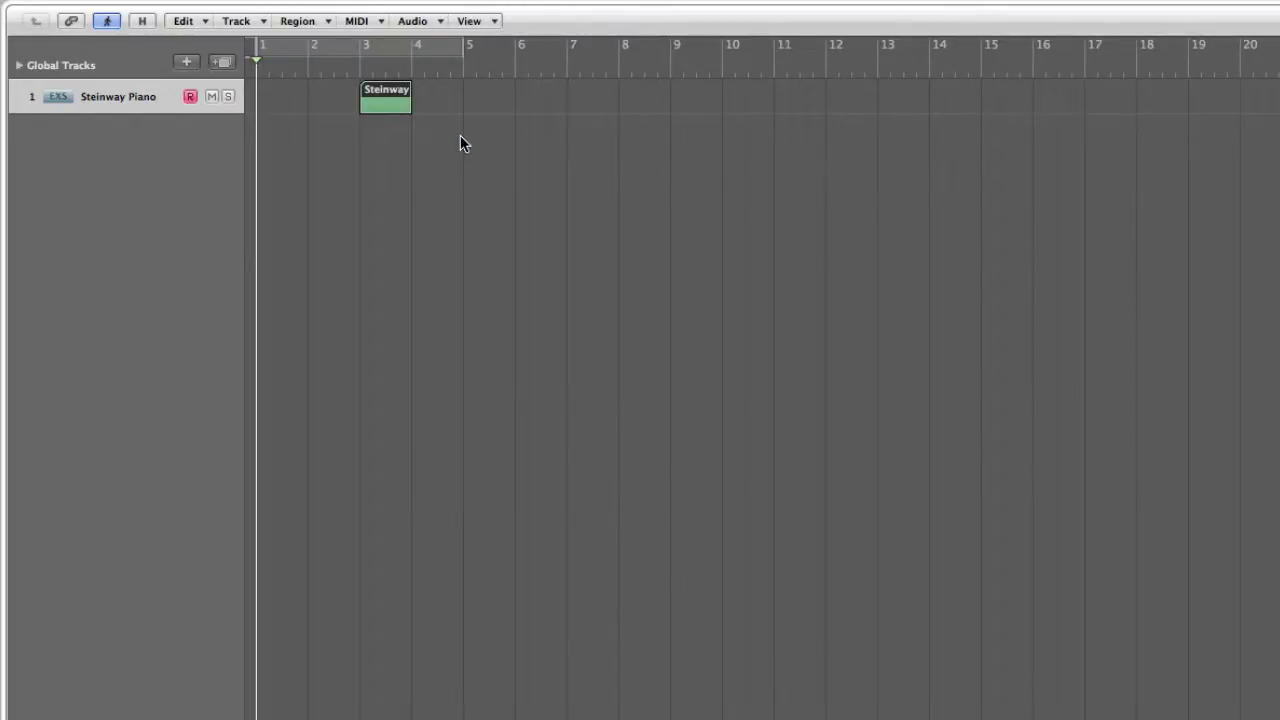
{"action": "left_click_drag", "start_coordinate": [408, 110], "coordinate": [464, 113]}
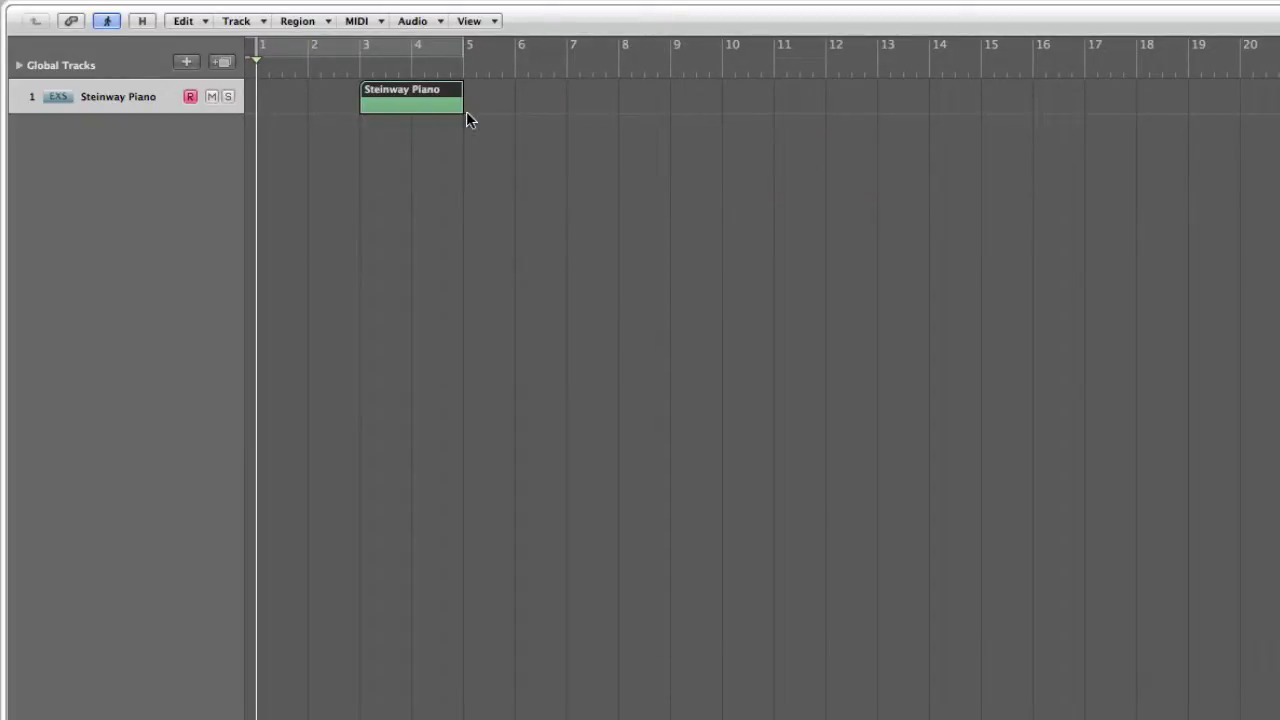
{"action": "left_click", "coordinate": [463, 129]}
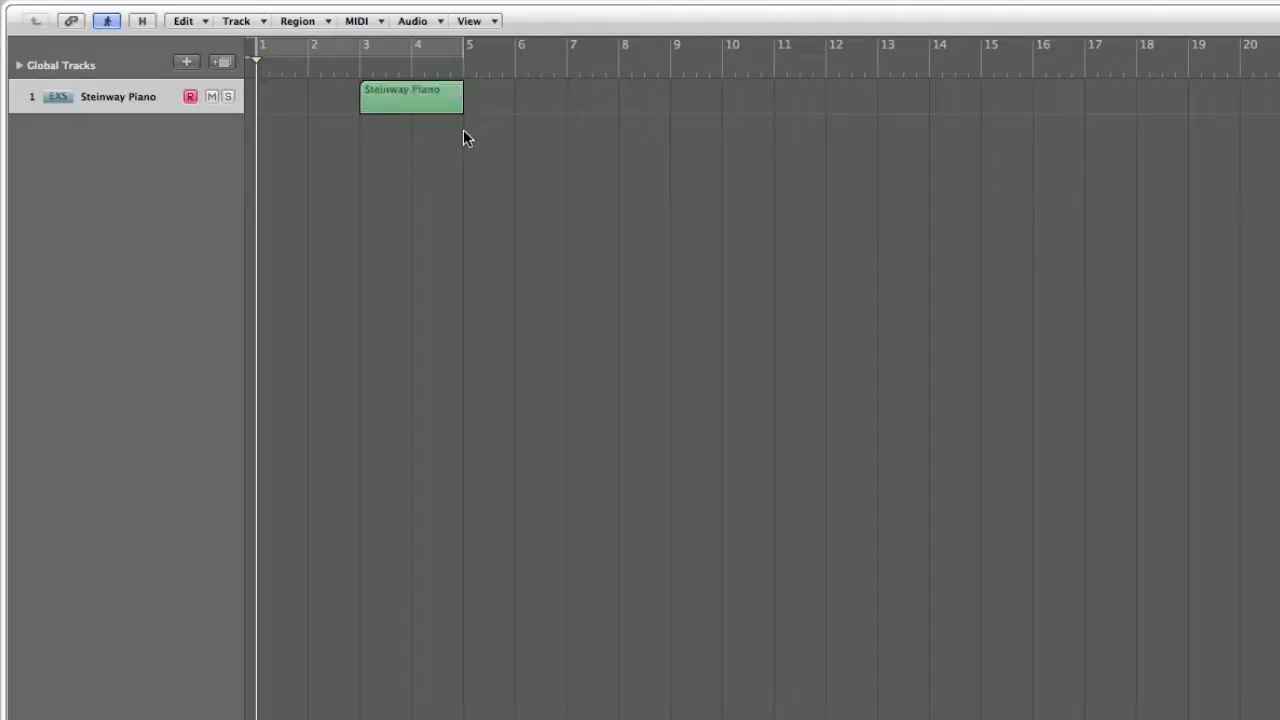
{"action": "double_click", "coordinate": [408, 94]}
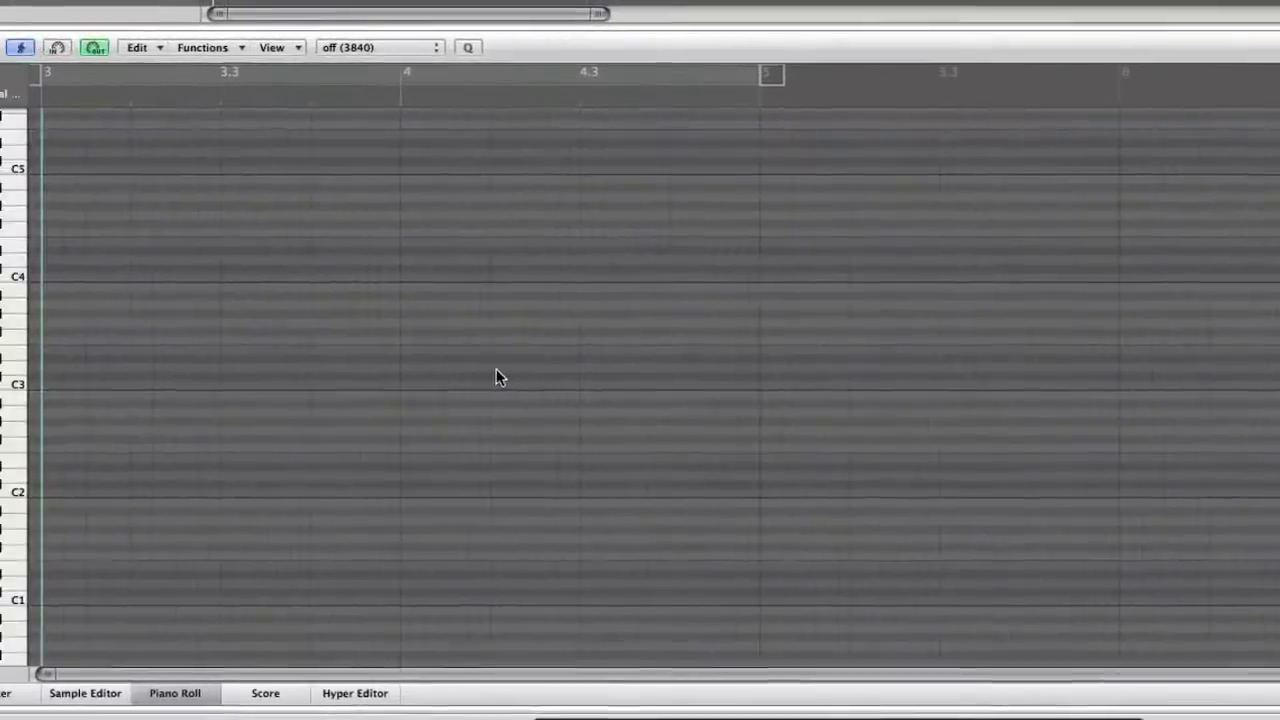
- Show the Tool menu over the Piano Roll of the empty bar 3–5 region
{"action": "key", "text": "Escape"}
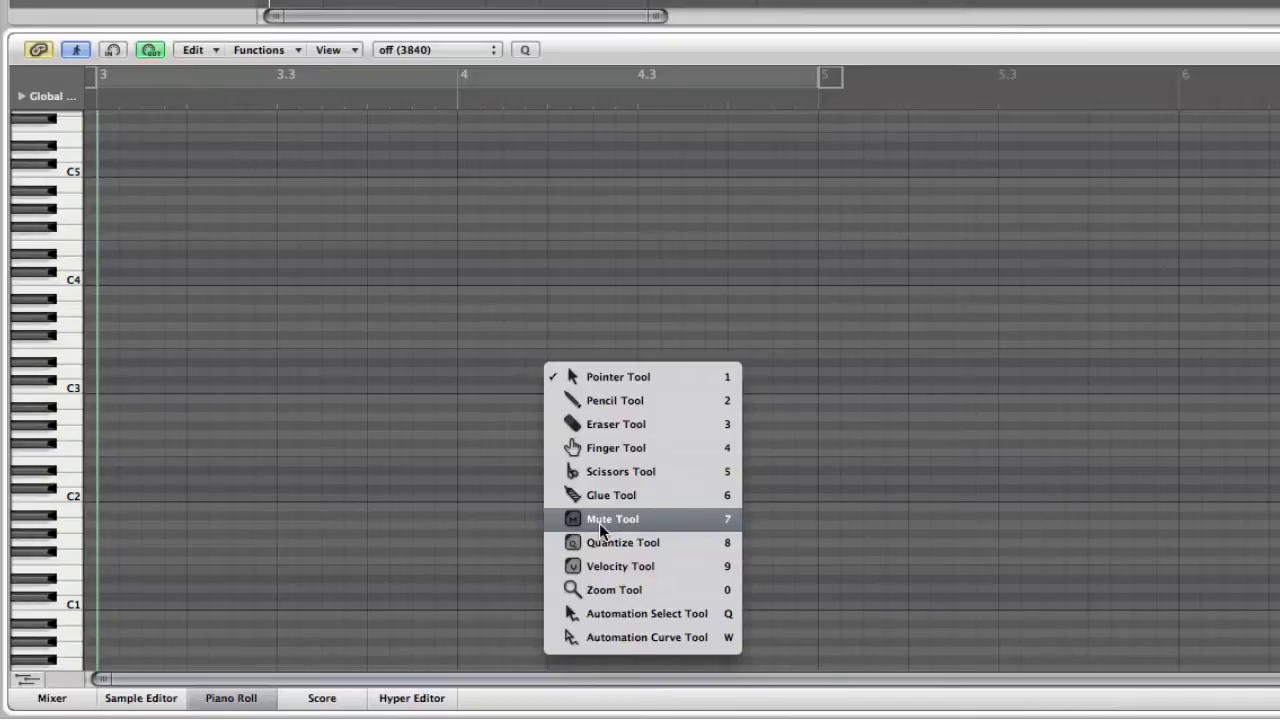
{"action": "left_click", "coordinate": [607, 402]}
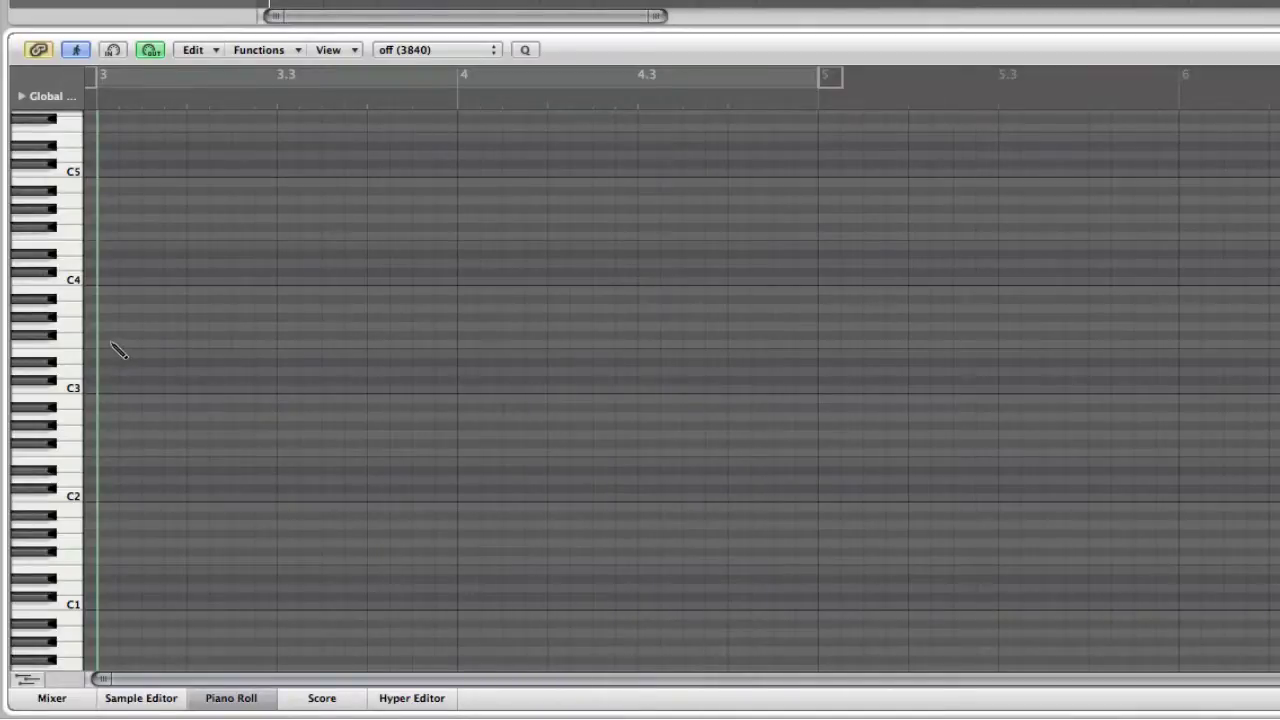
{"action": "left_click", "coordinate": [104, 345]}
{"action": "key", "text": "m"}
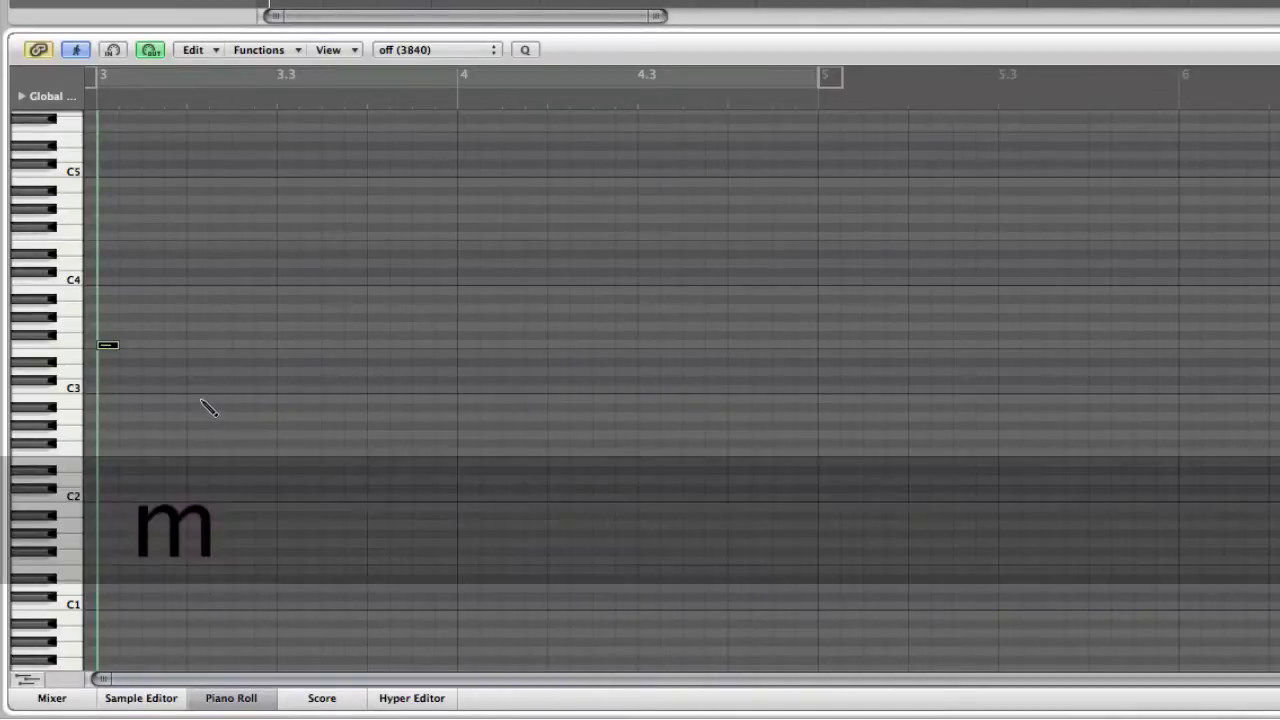
{"action": "key", "text": "Escape"}
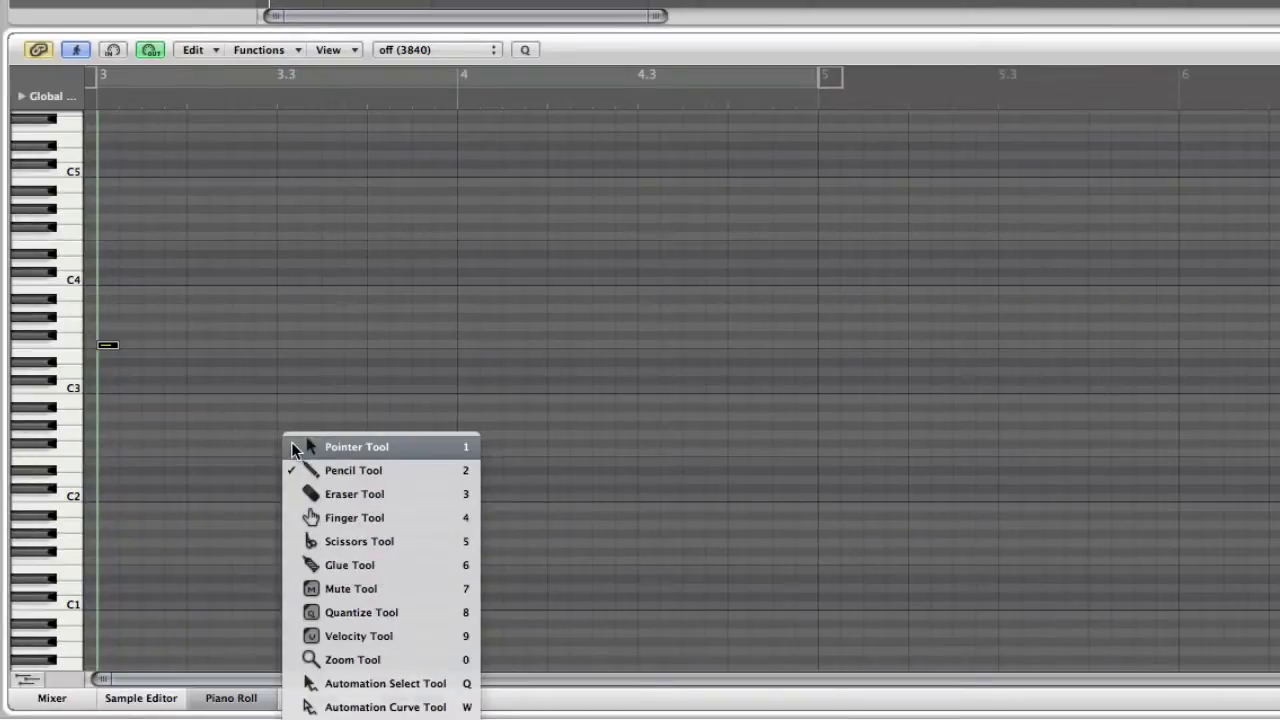
{"action": "left_click", "coordinate": [291, 446]}
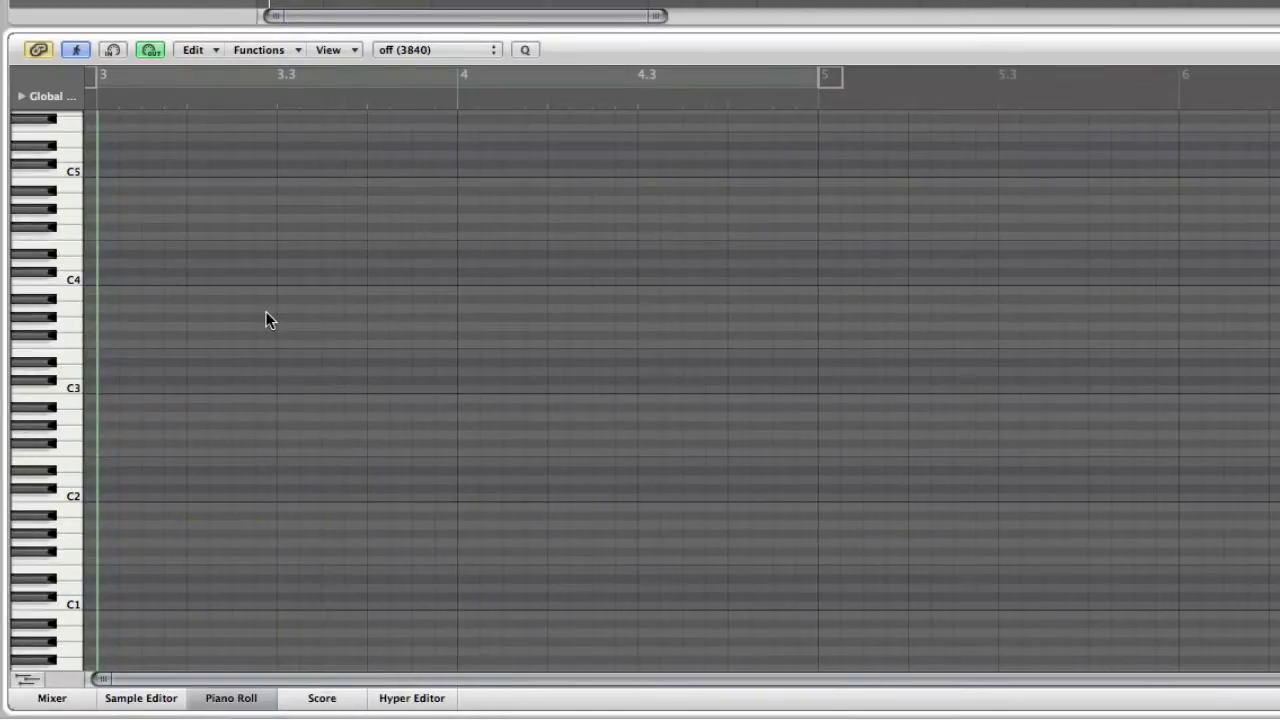
{"action": "key", "text": "Escape"}
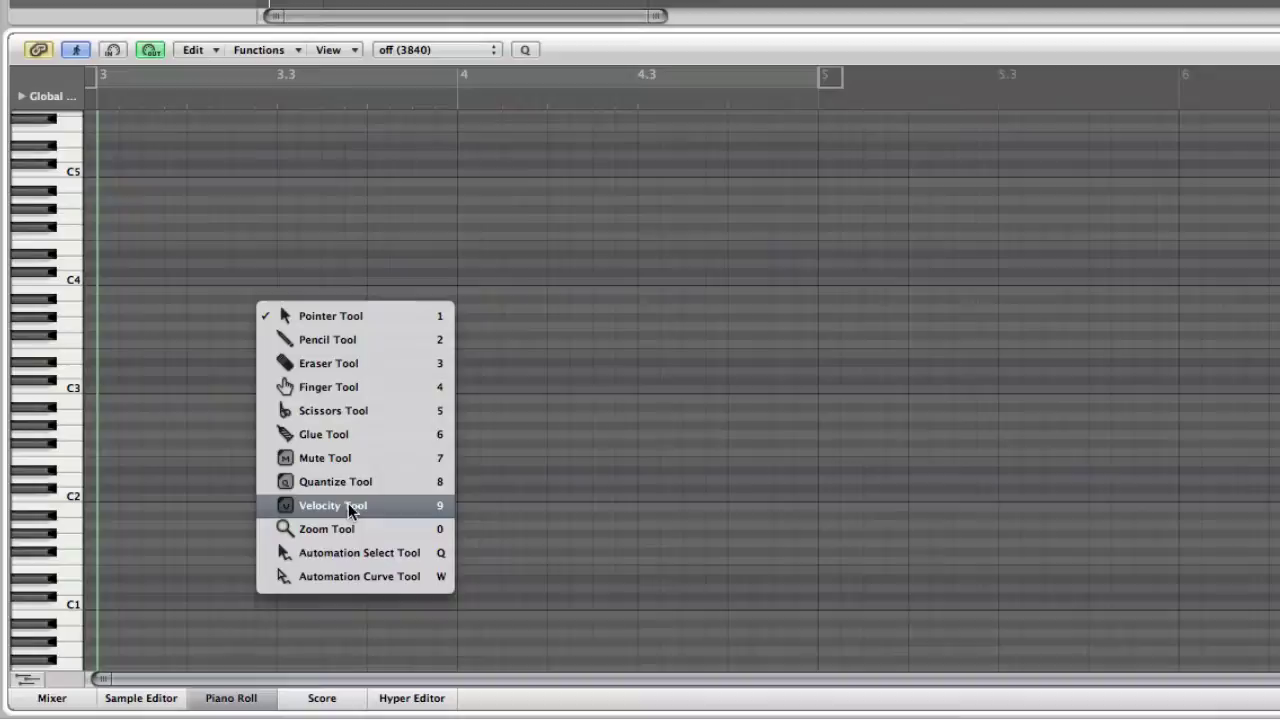
- Record a new piano part starting at bar 8 and stop around bar 12
{"action": "left_click", "coordinate": [582, 375]}
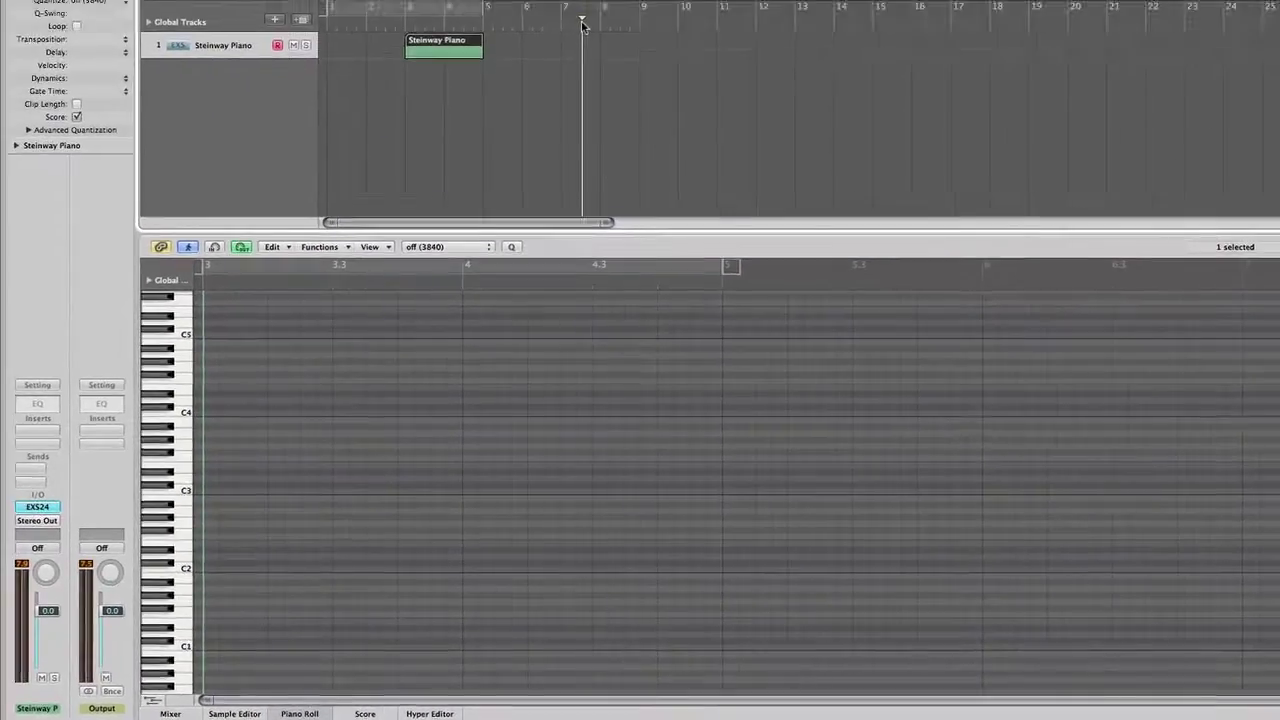
{"action": "left_click", "coordinate": [600, 20]}
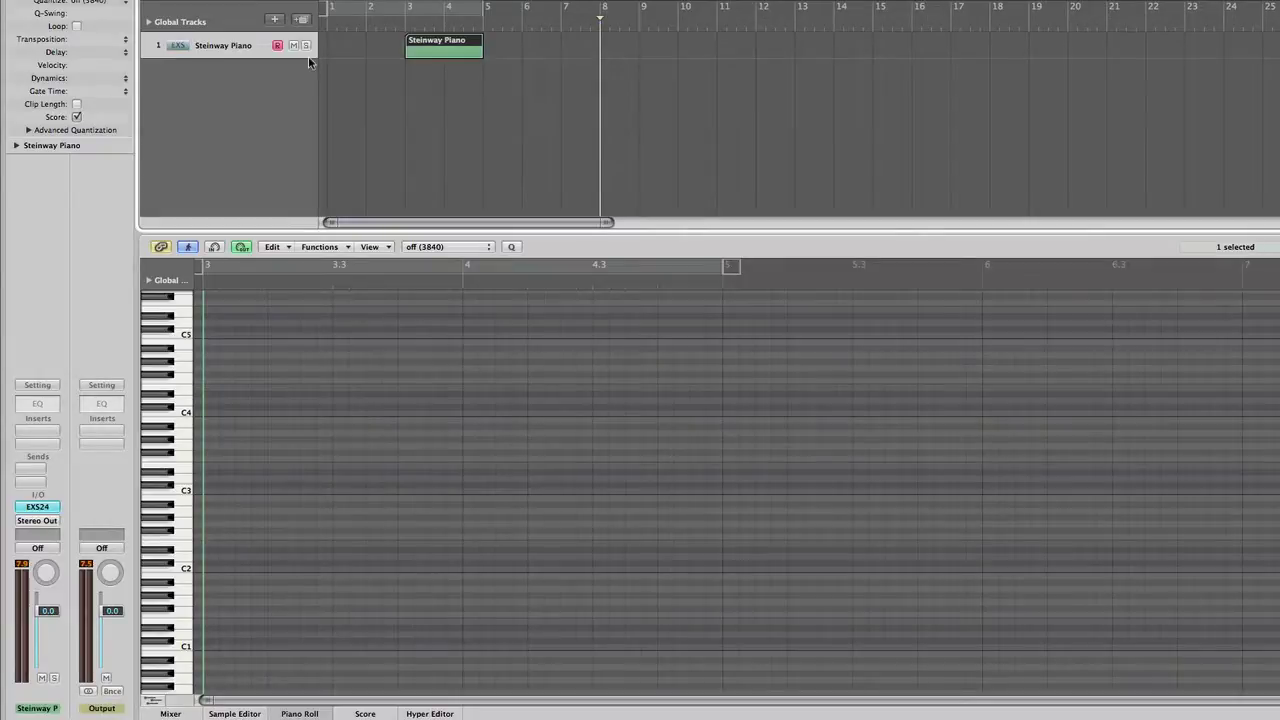
{"action": "key", "text": "r"}
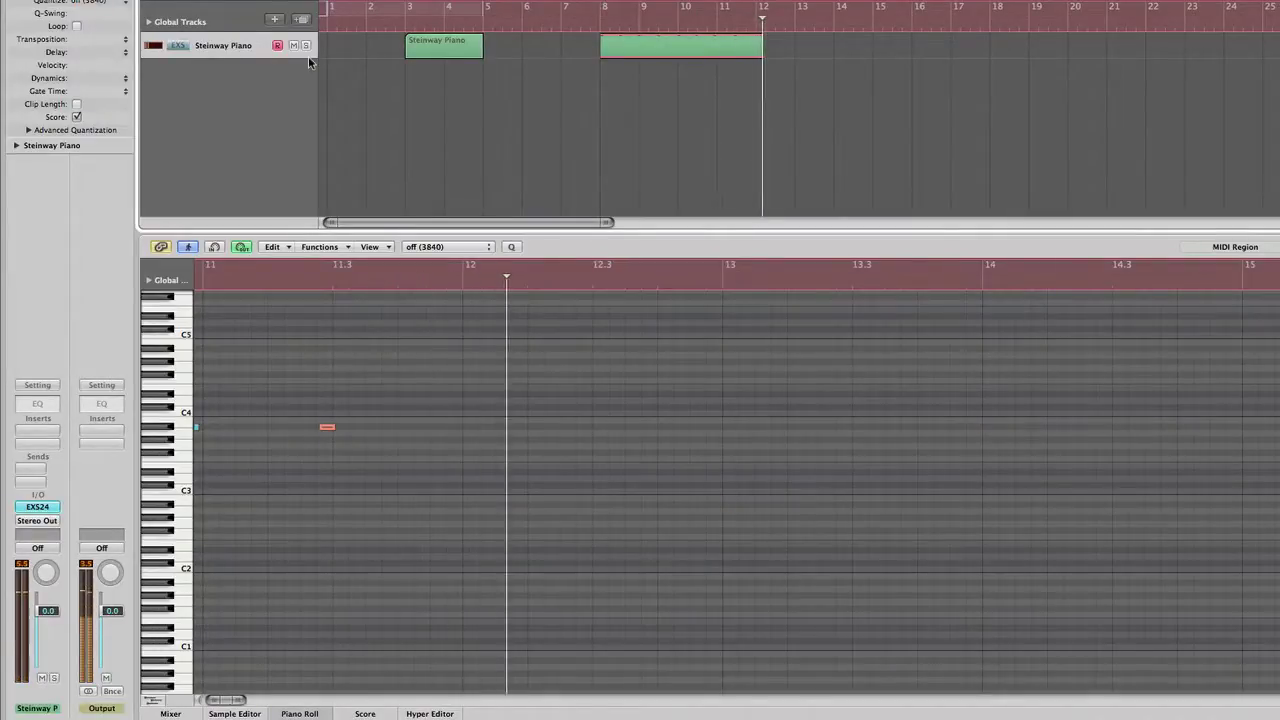
{"action": "key", "text": "space"}
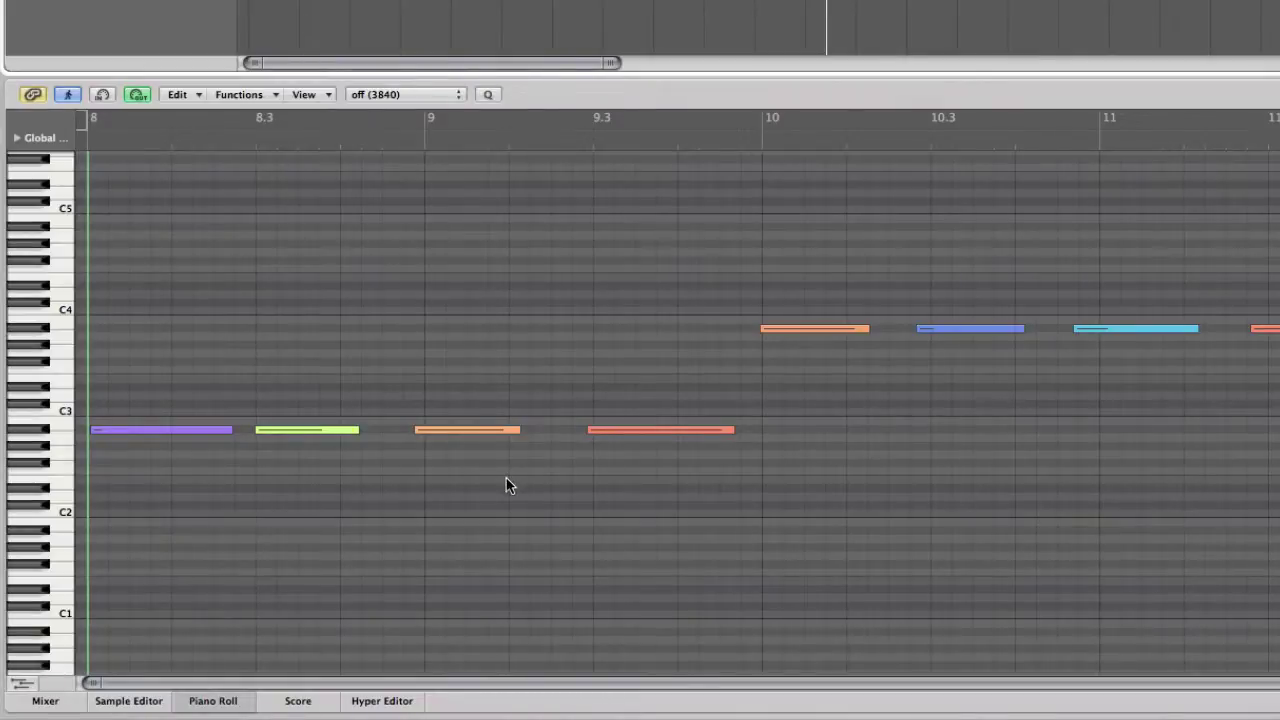
- Raise the purple note at bar 8 in pitch and move the green note up to D#3
{"action": "scroll", "coordinate": [507, 485], "scroll_direction": "down", "scroll_amount": 1}
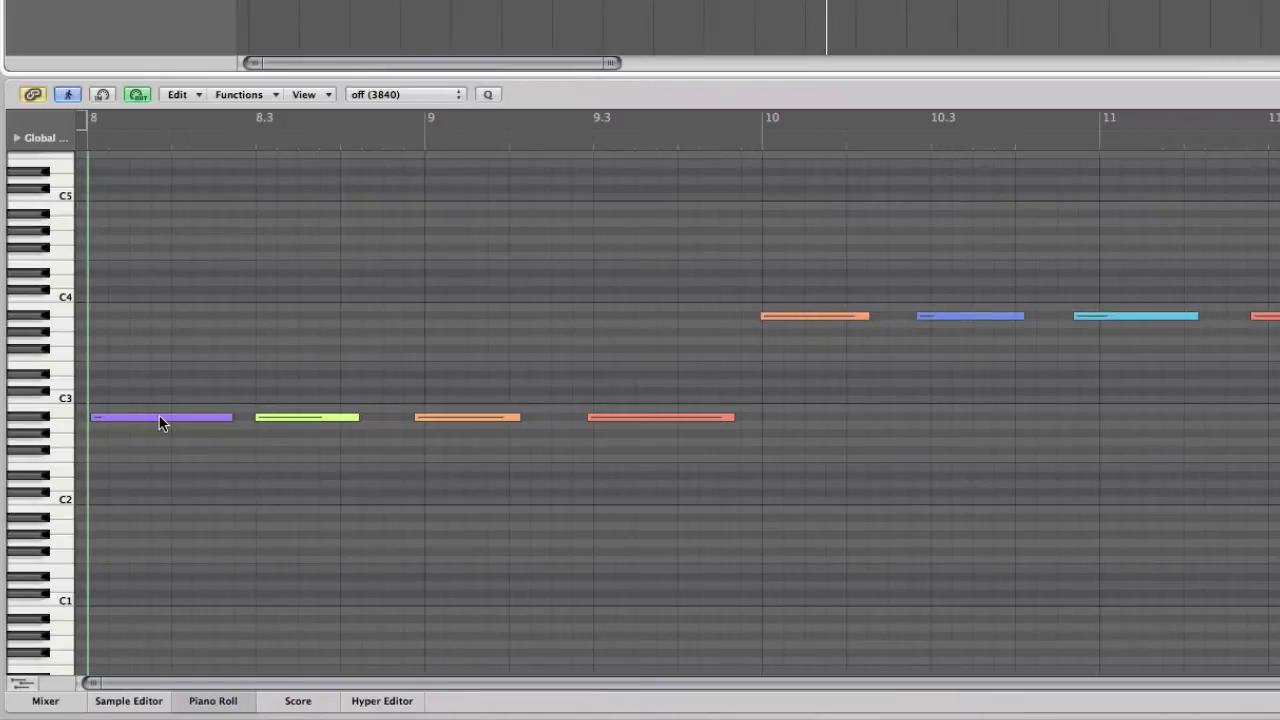
{"action": "left_click_drag", "start_coordinate": [160, 422], "coordinate": [162, 337]}
{"action": "left_click", "coordinate": [283, 418]}
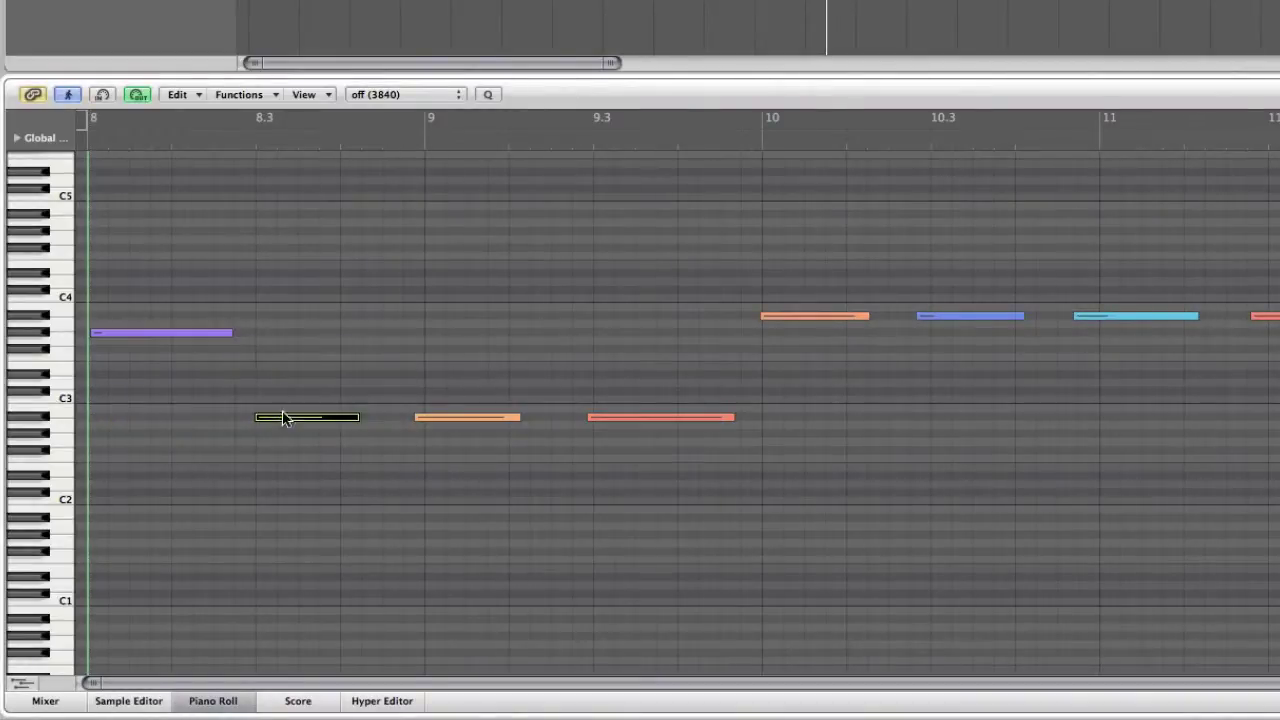
{"action": "left_click_drag", "start_coordinate": [283, 418], "coordinate": [281, 384]}
- Slightly lengthen the orange note at bar 9 and delete an accidental copy of it
{"action": "key", "text": "Escape"}
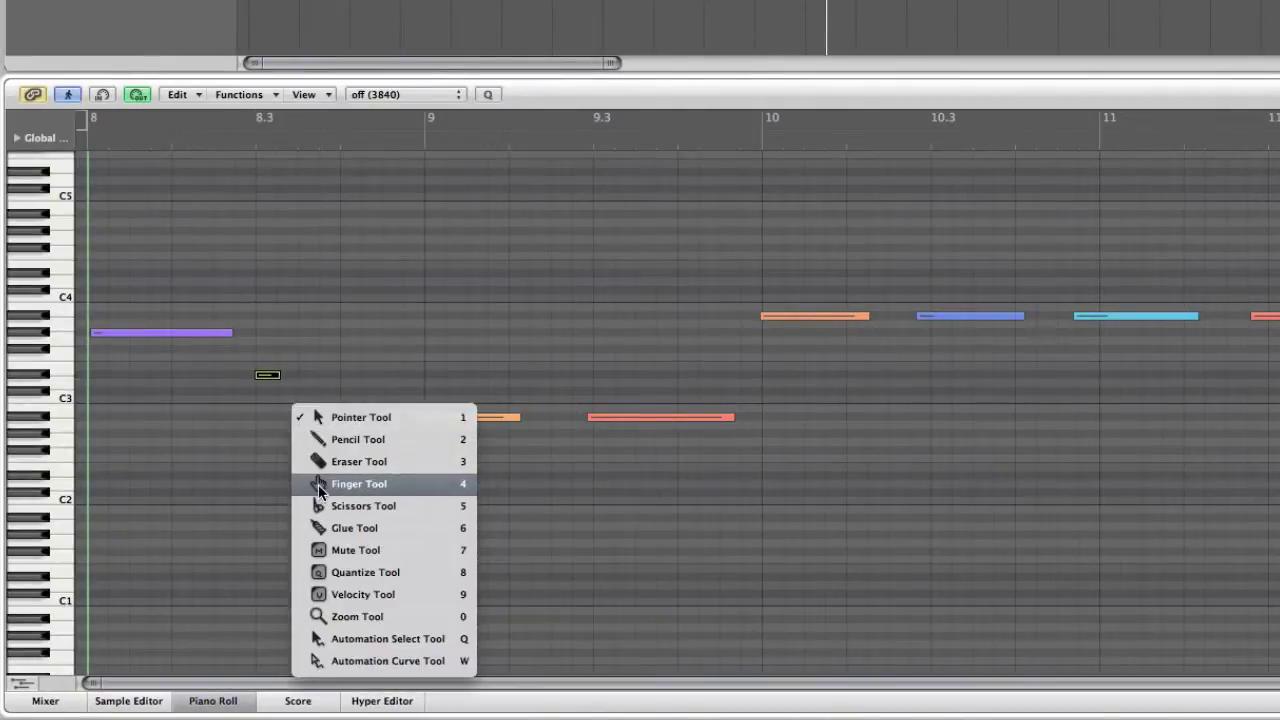
{"action": "left_click", "coordinate": [318, 484]}
{"action": "mouse_move", "coordinate": [466, 426]}
{"action": "left_mouse_down"}
{"action": "mouse_move", "coordinate": [441, 418]}
{"action": "mouse_move", "coordinate": [483, 422]}
{"action": "left_mouse_up"}
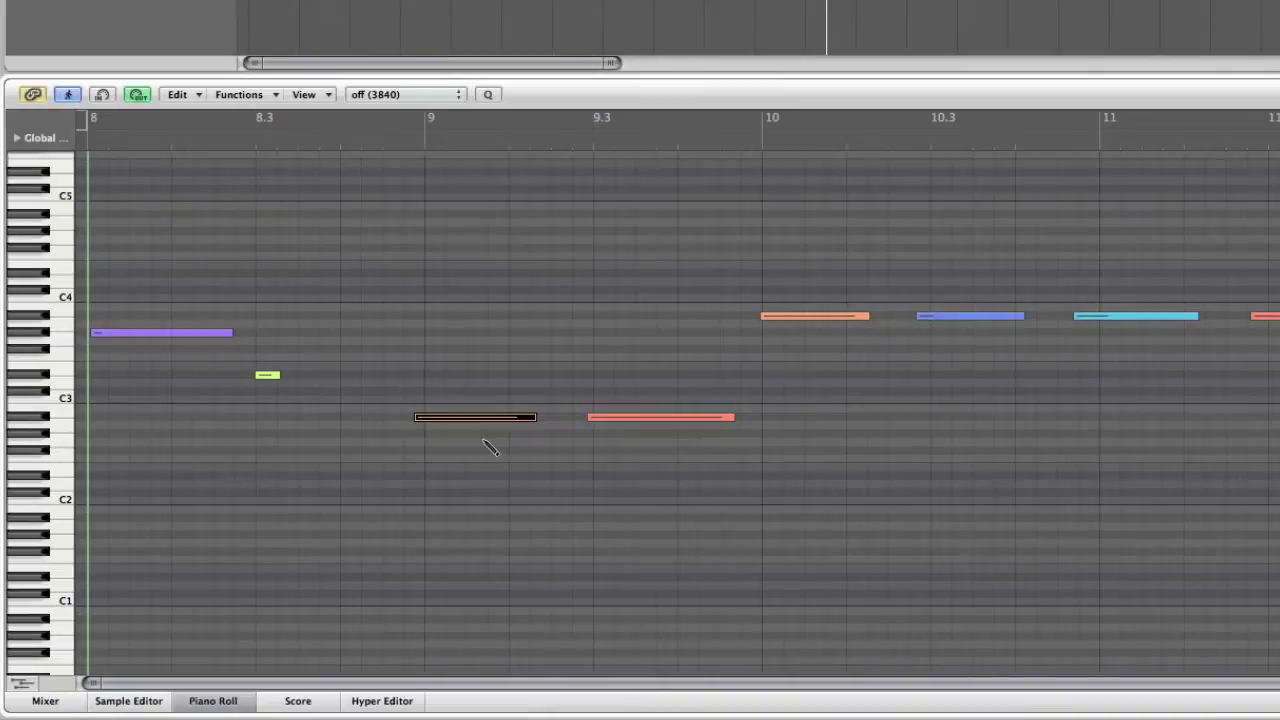
{"action": "left_click_drag", "start_coordinate": [430, 417], "coordinate": [483, 442]}
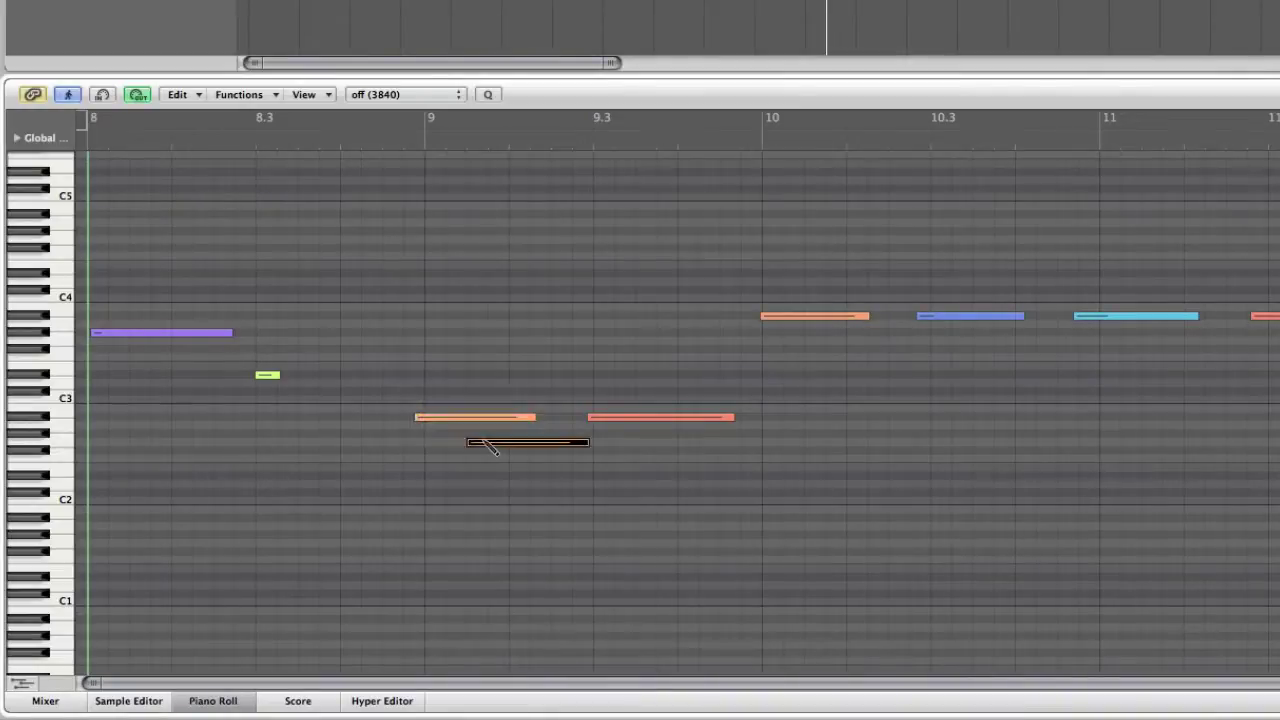
{"action": "key", "text": "Delete"}
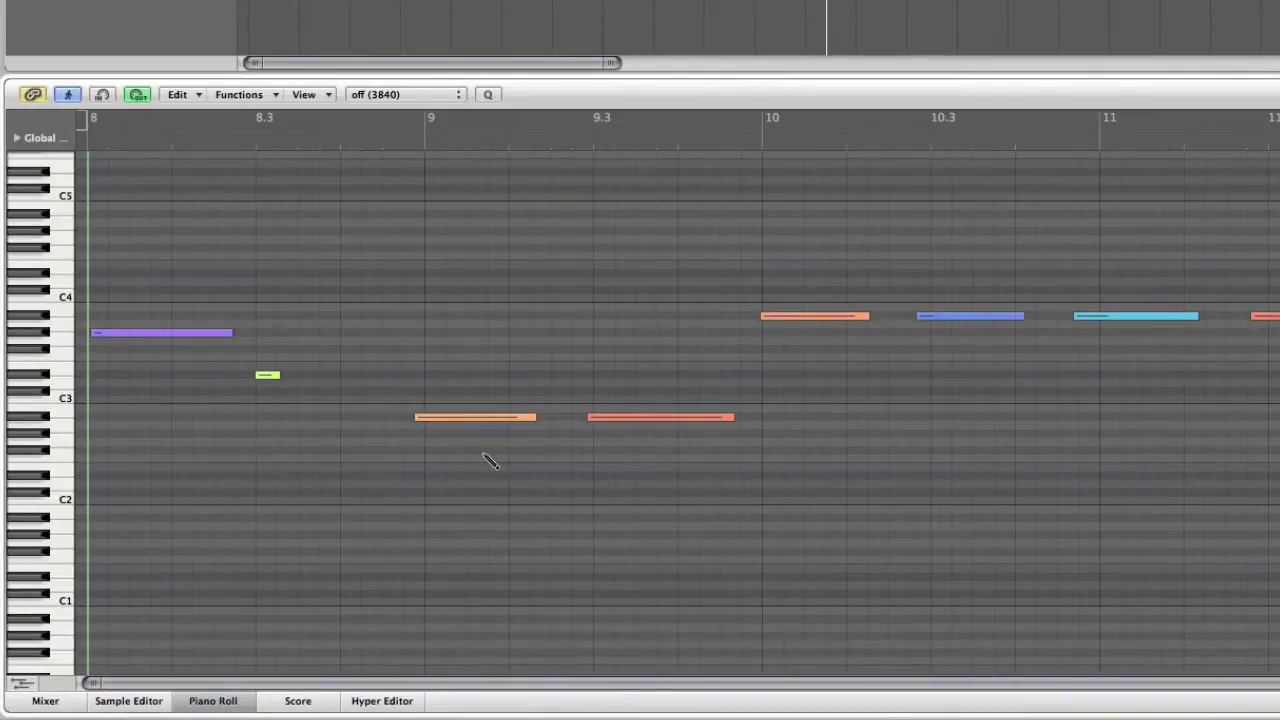
{"action": "key", "text": "Escape"}
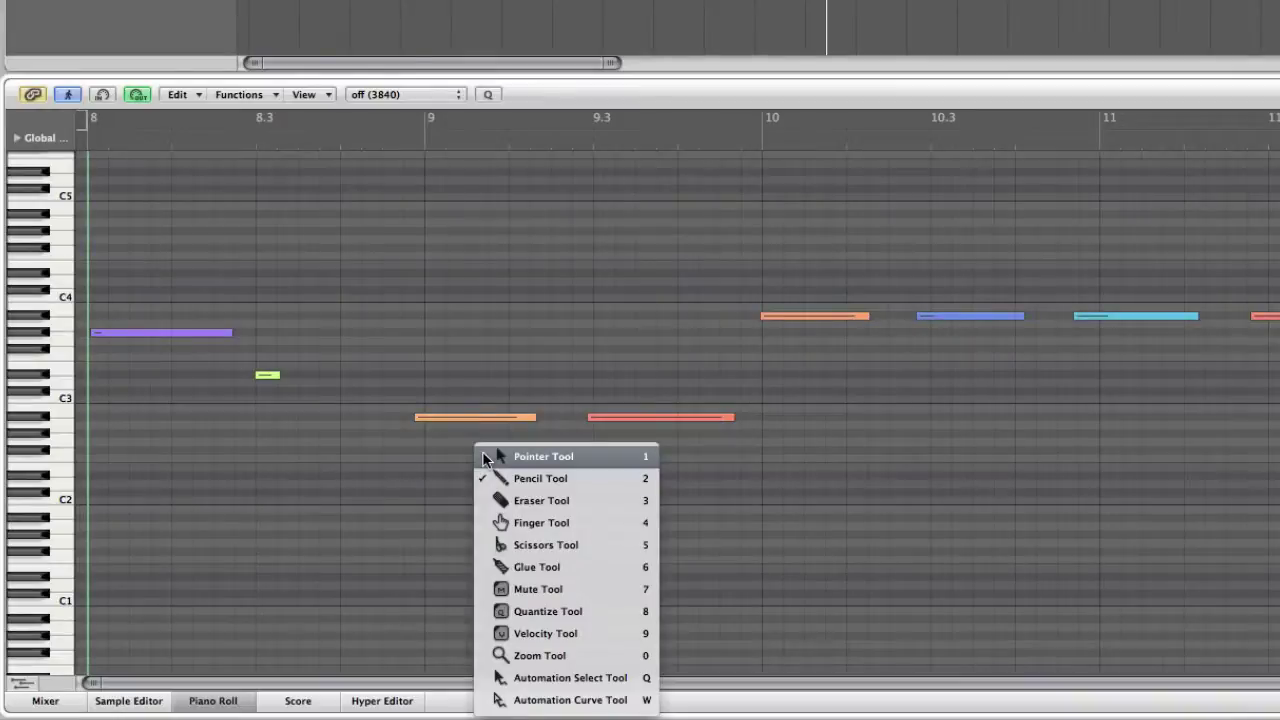
- Lower the velocity of the orange note at bar 9 toward 46 with the Velocity tool
{"action": "left_click", "coordinate": [552, 631]}
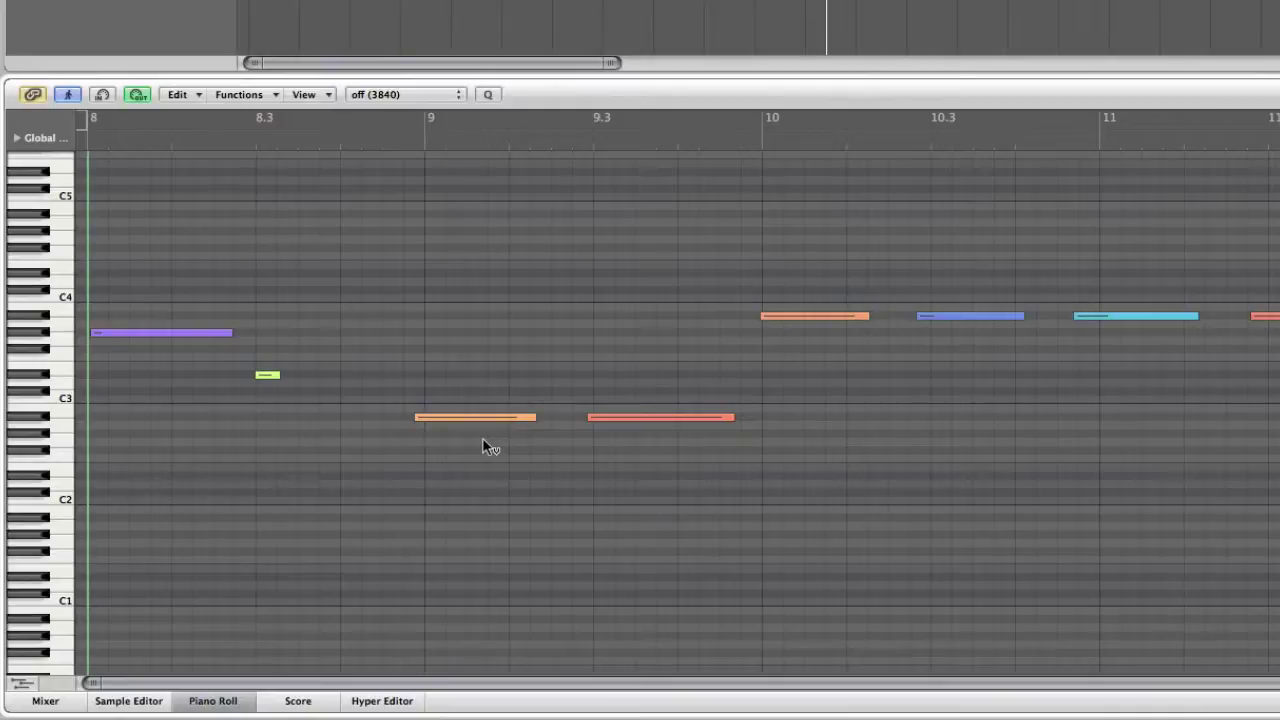
{"action": "left_click_drag", "start_coordinate": [491, 421], "coordinate": [470, 452]}
- Reduce the velocity of the note at 9.3 to 106 and deselect it to show its new colour
{"action": "left_click_drag", "start_coordinate": [607, 418], "coordinate": [597, 541]}
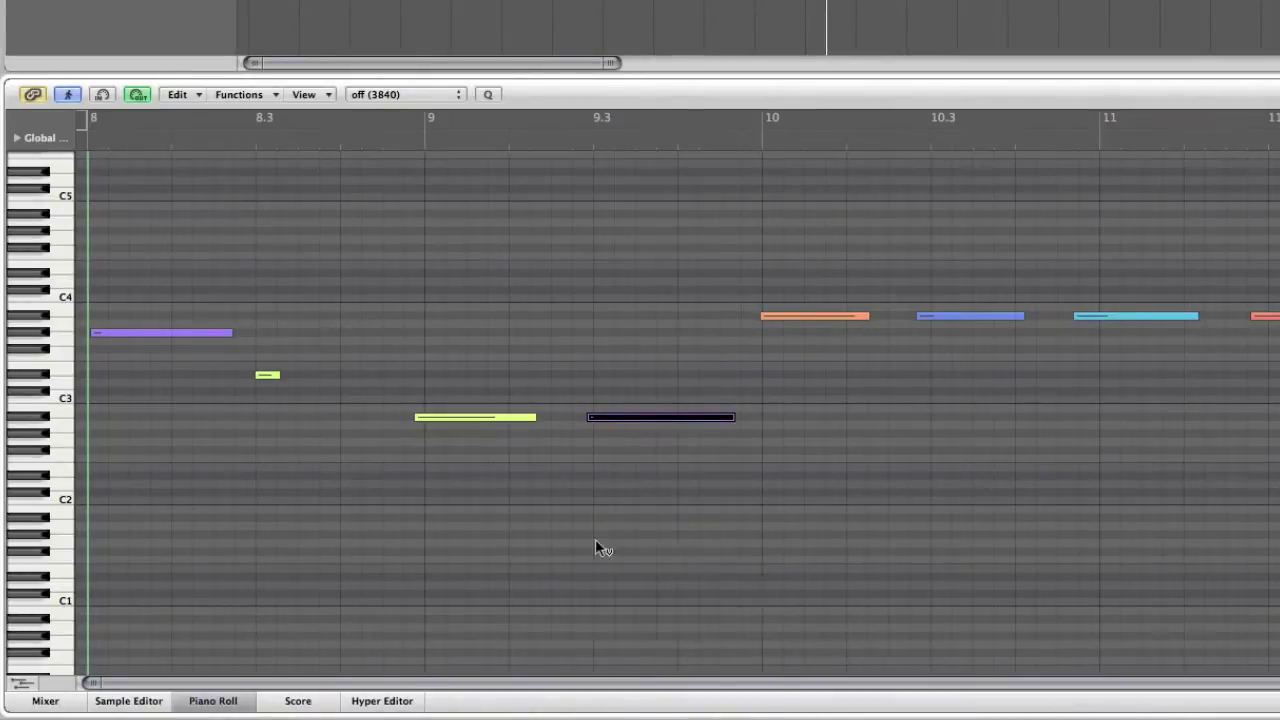
{"action": "left_click", "coordinate": [590, 485]}
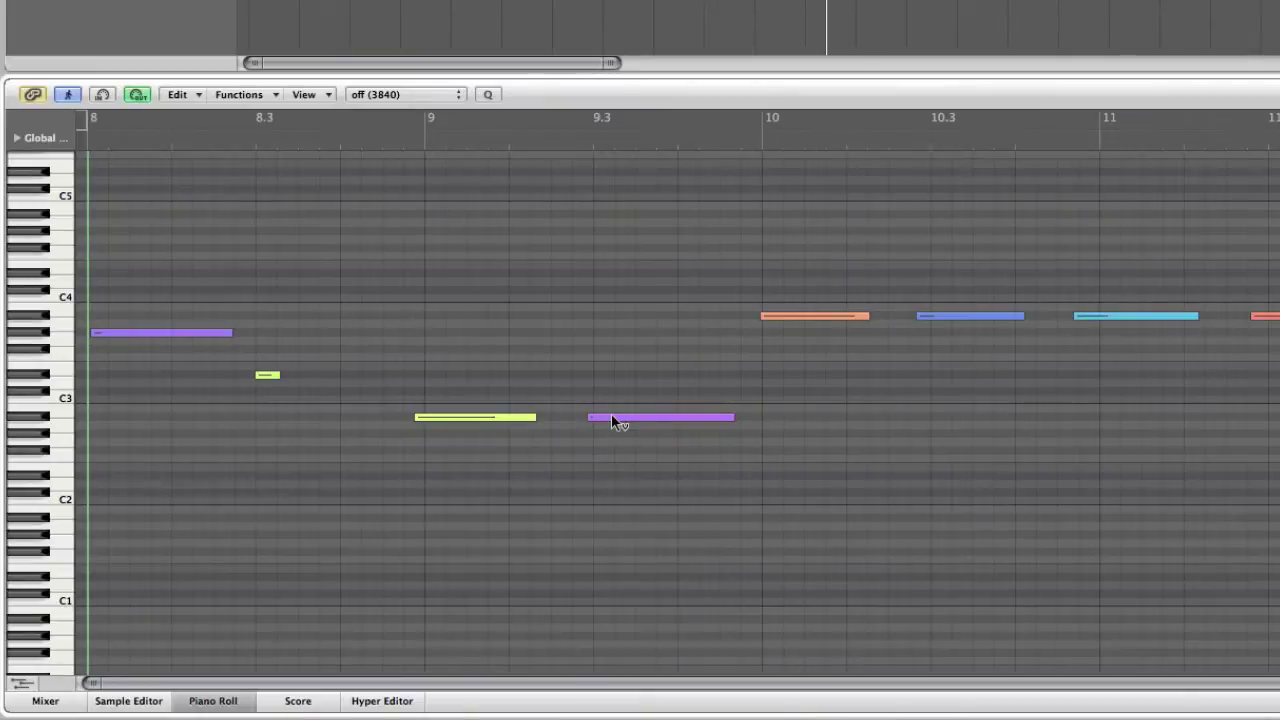